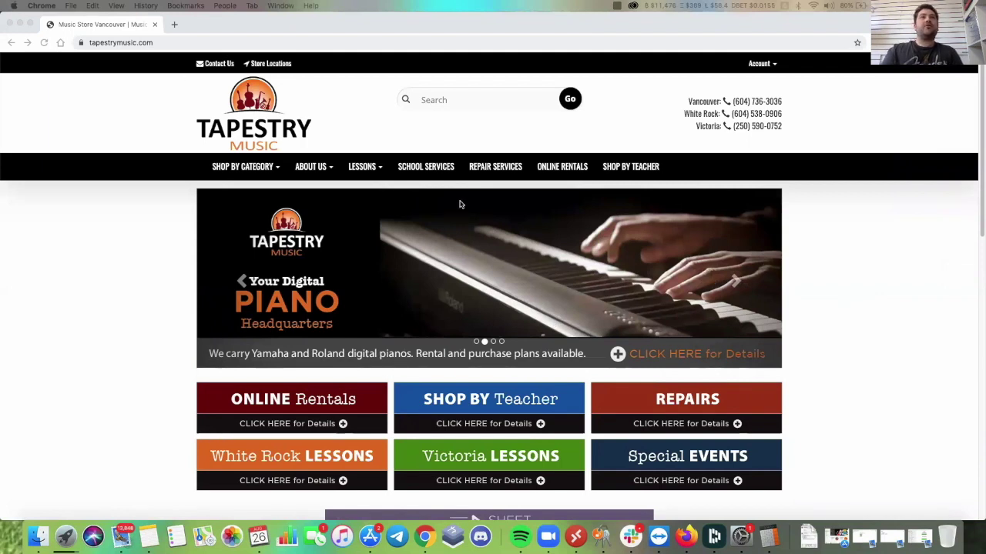
# Go to Online Rentals and scroll to the pricing for the buy back, school year and monthly plans.
pyautogui.click(558, 169)
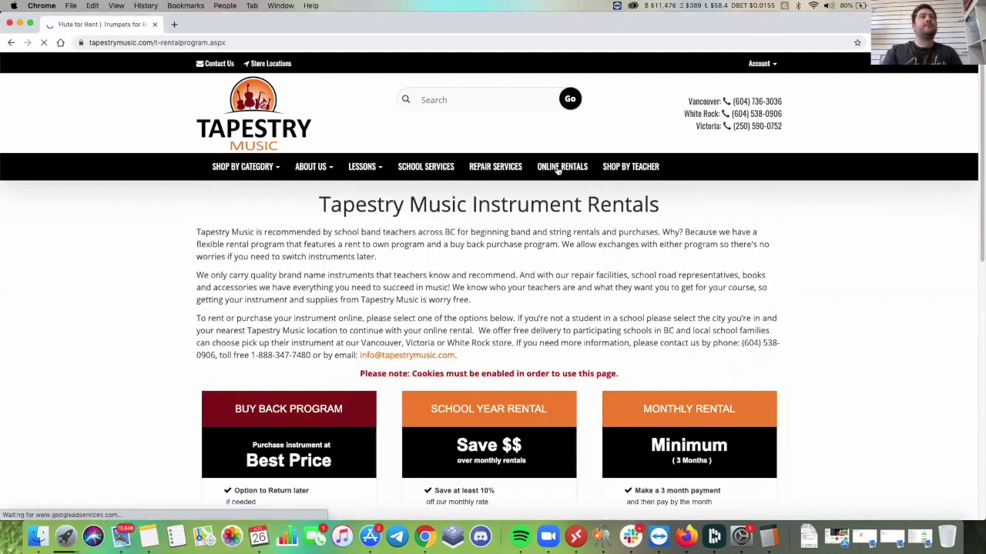
pyautogui.scroll(-2, 578, 270)
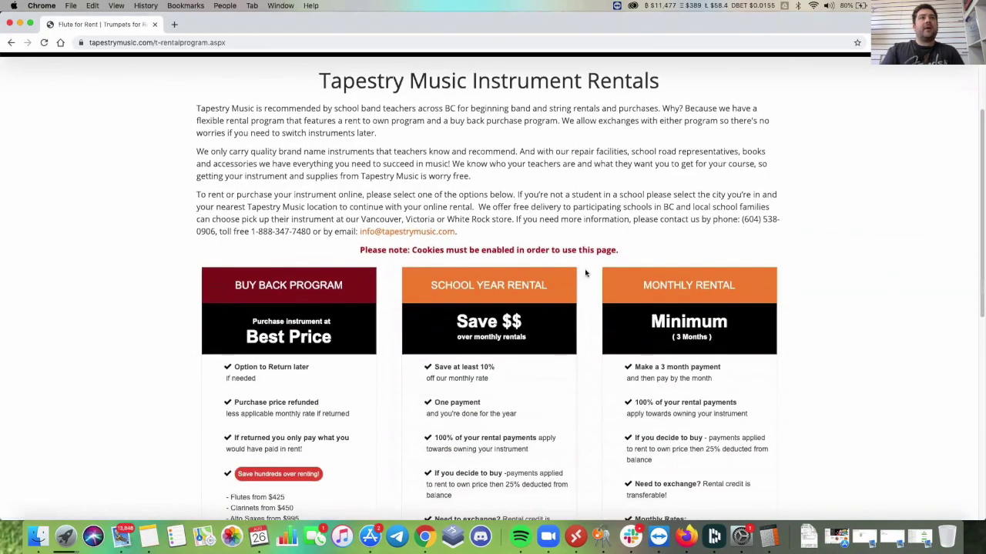
pyautogui.scroll(-4, 847, 314)
pyautogui.scroll(-1, 848, 316)
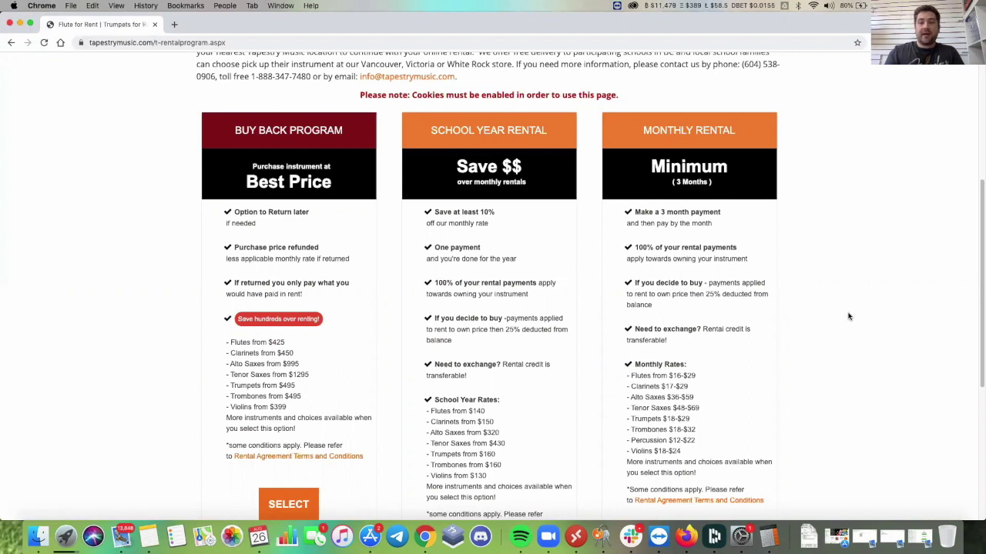
pyautogui.scroll(-1, 848, 316)
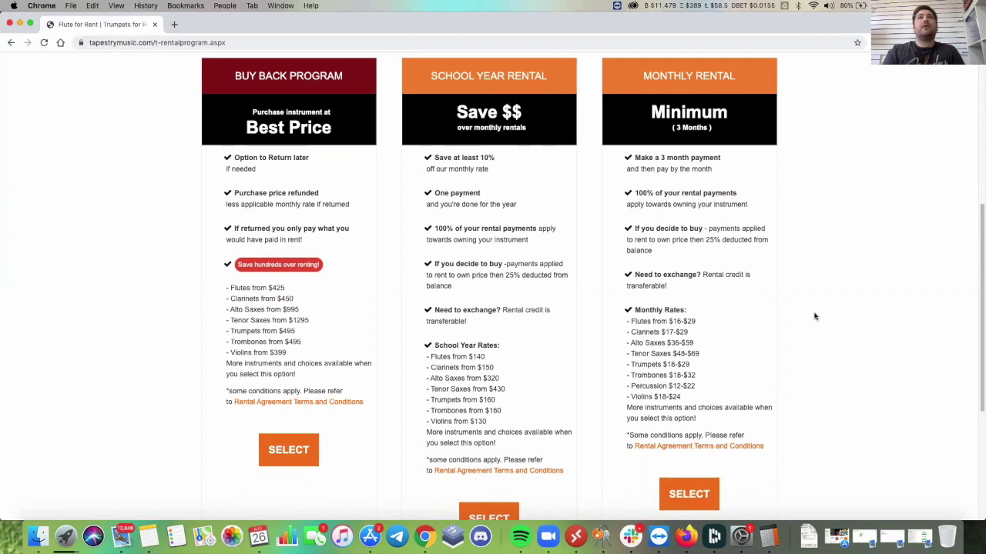
pyautogui.scroll(-1, 813, 315)
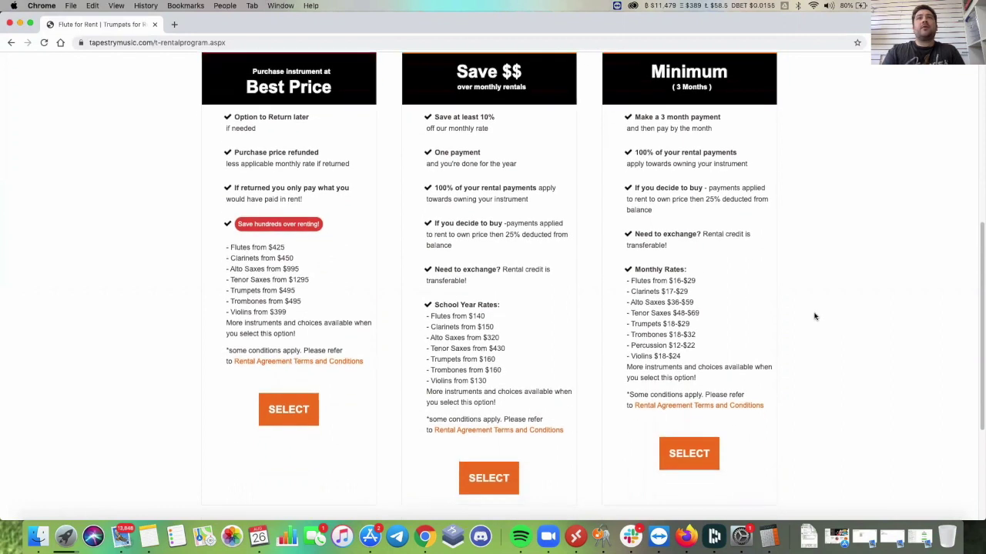
# Select the School Year Rental plan with Surrey district and Chantrell Creek Elementary school.
pyautogui.click(487, 490)
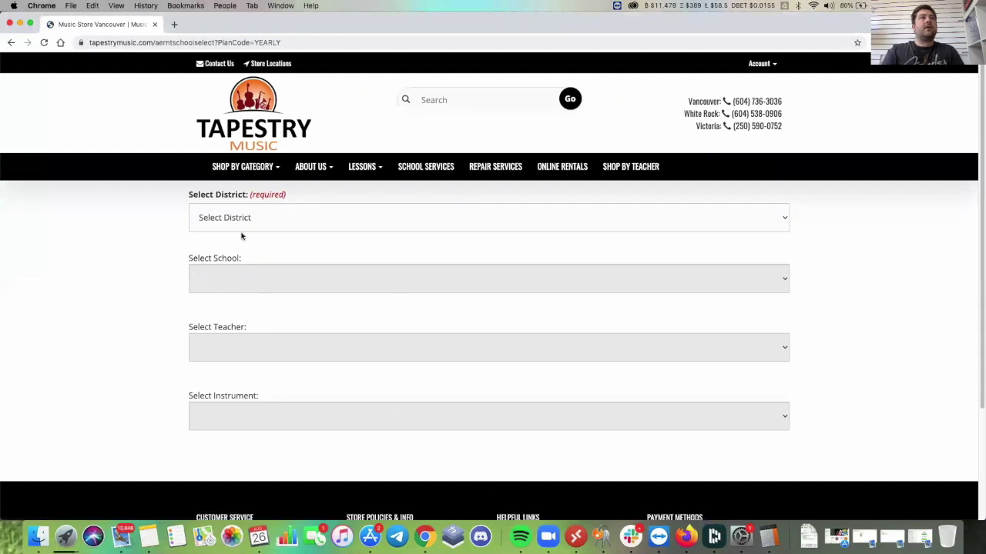
pyautogui.click(308, 222)
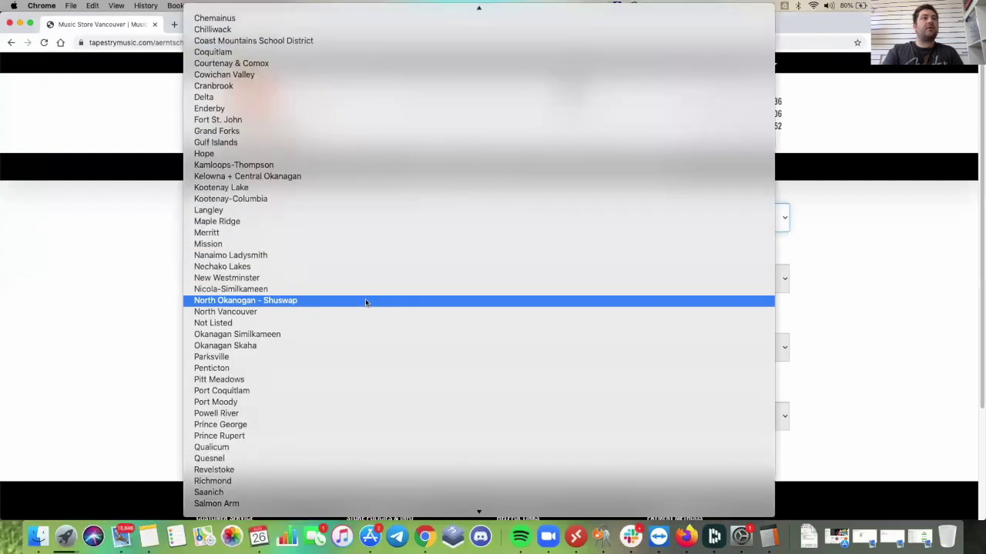
pyautogui.write('surrey')
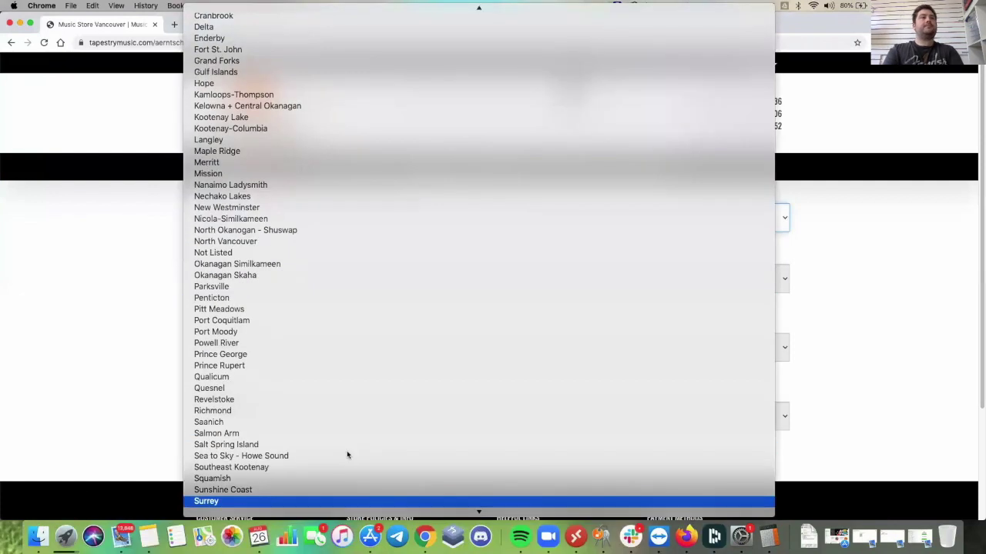
pyautogui.press('Return')
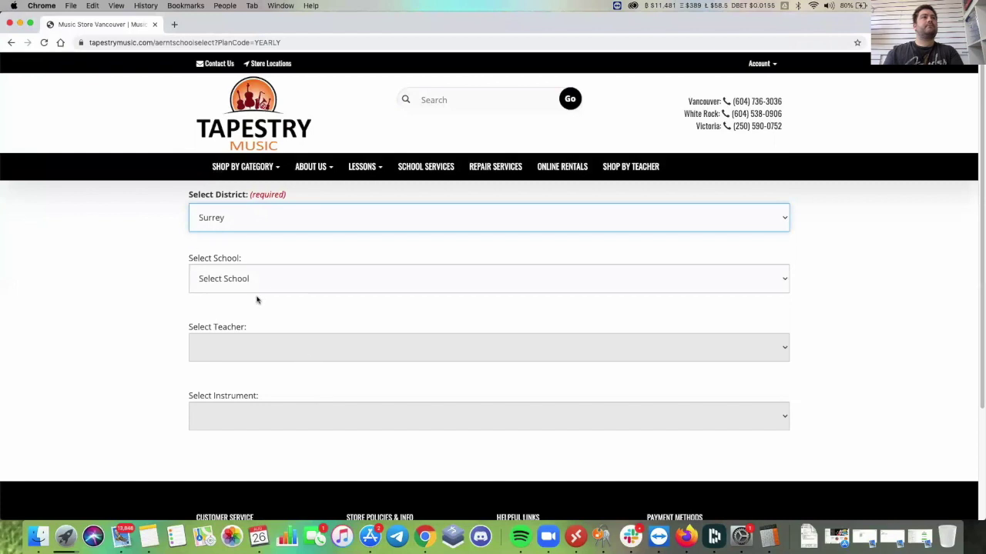
pyautogui.click(265, 285)
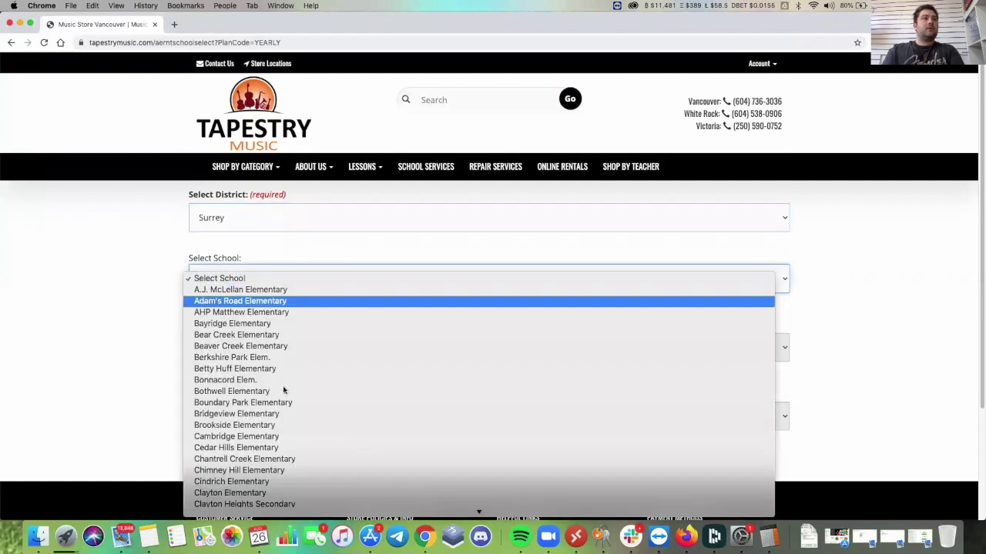
pyautogui.click(283, 460)
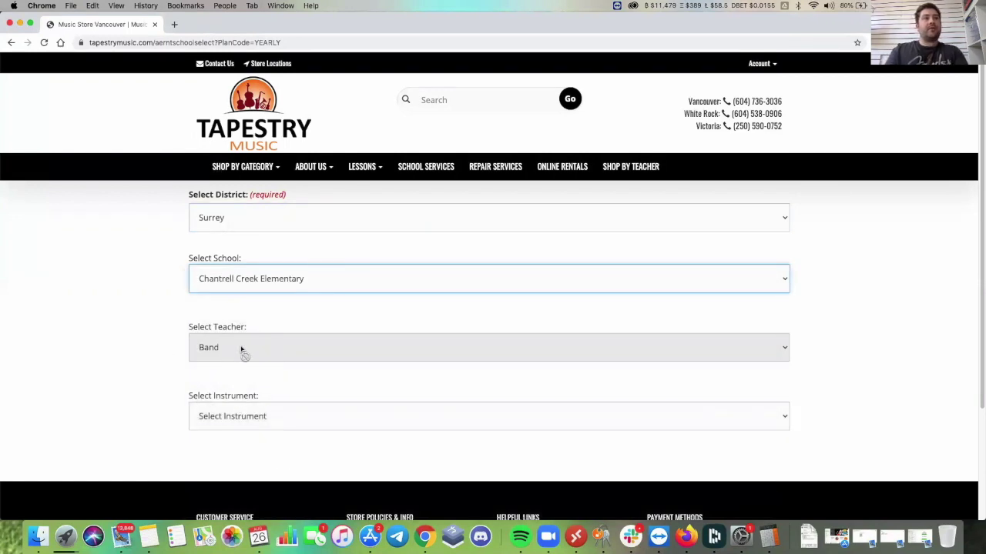
# Choose Yamaha Flute as the instrument and select the new Yamaha Flute at $260.00.
pyautogui.click(347, 416)
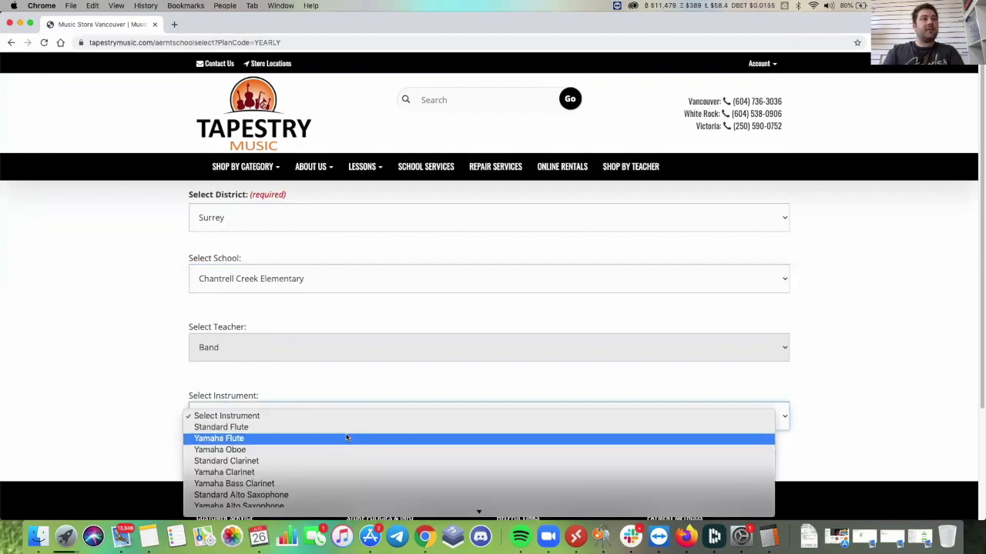
pyautogui.scroll(-1, 347, 437)
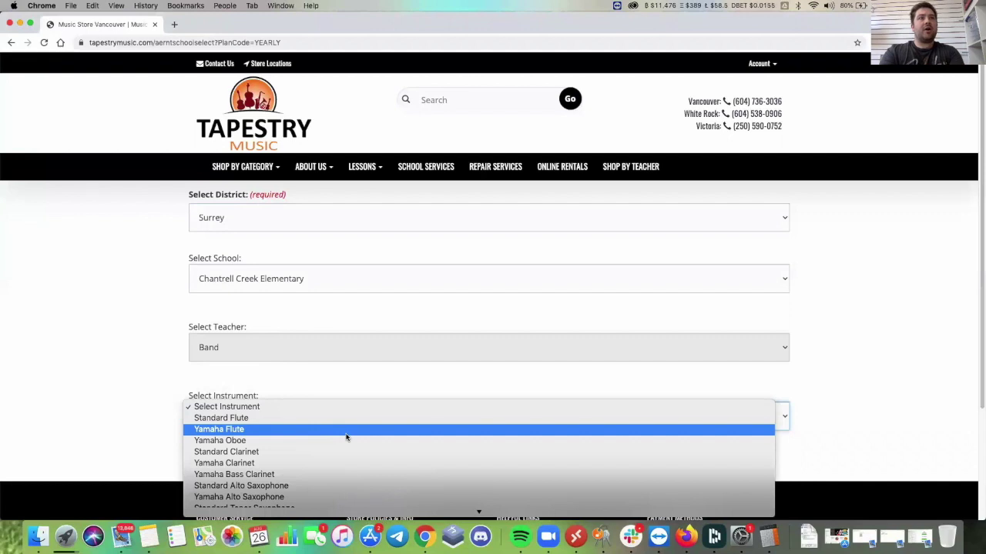
pyautogui.click(347, 430)
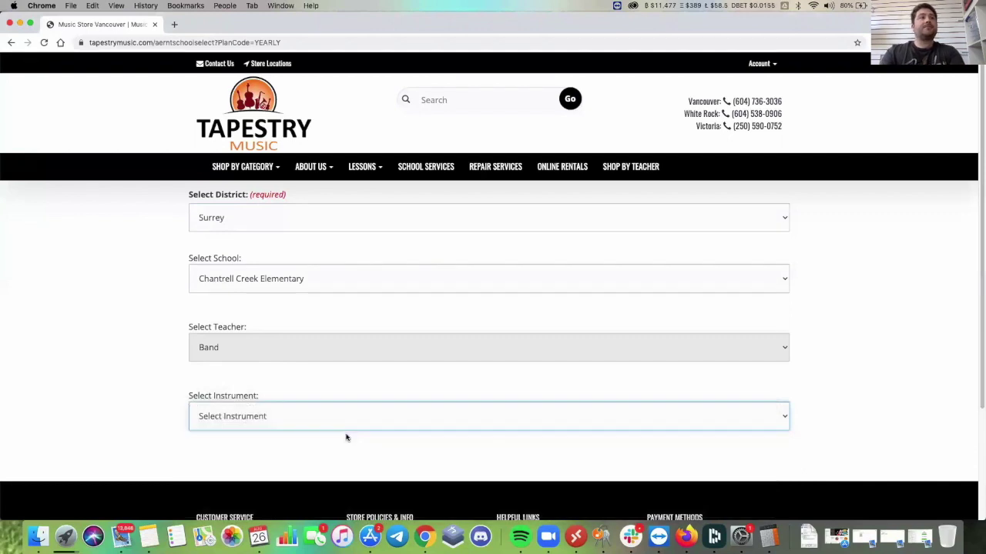
pyautogui.scroll(-2, 347, 437)
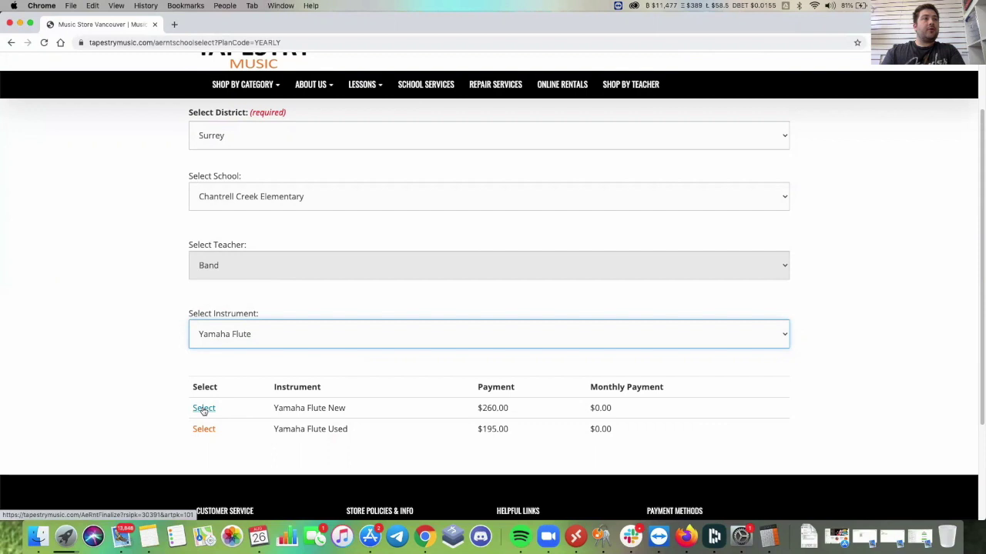
pyautogui.click(204, 410)
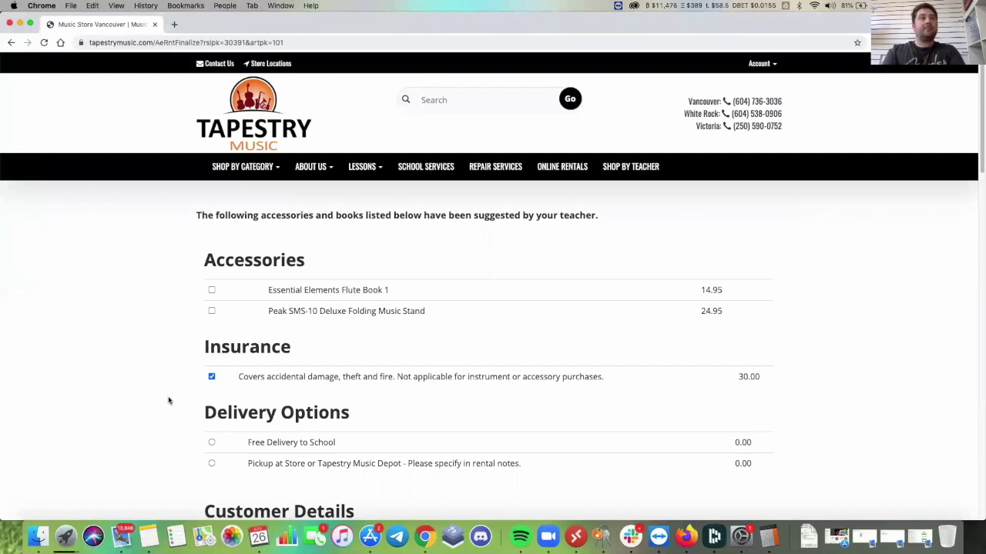
# Tick Essential Elements Flute Book 1 ($14.95) and the Peak SMS-10 music stand ($24.95).
pyautogui.scroll(-2, 169, 401)
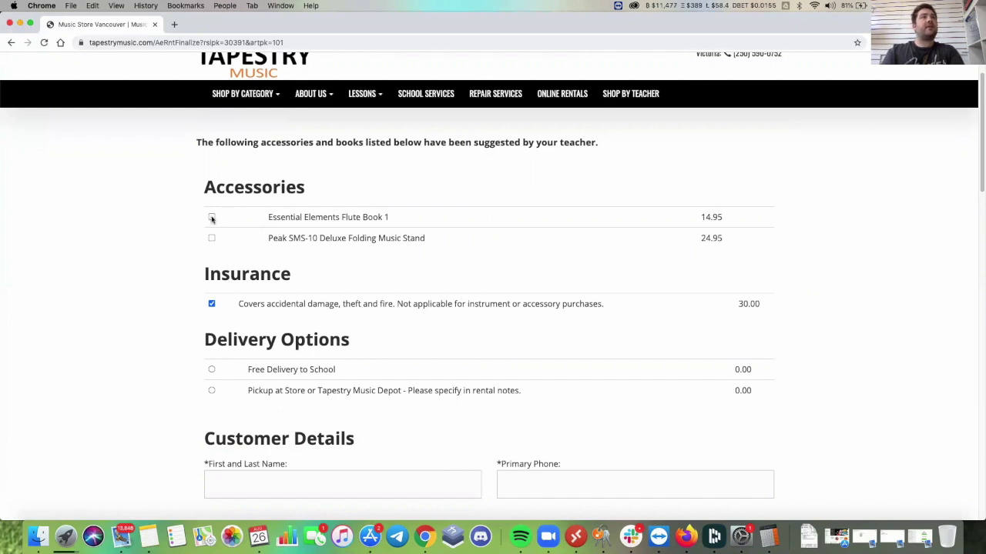
pyautogui.click(212, 219)
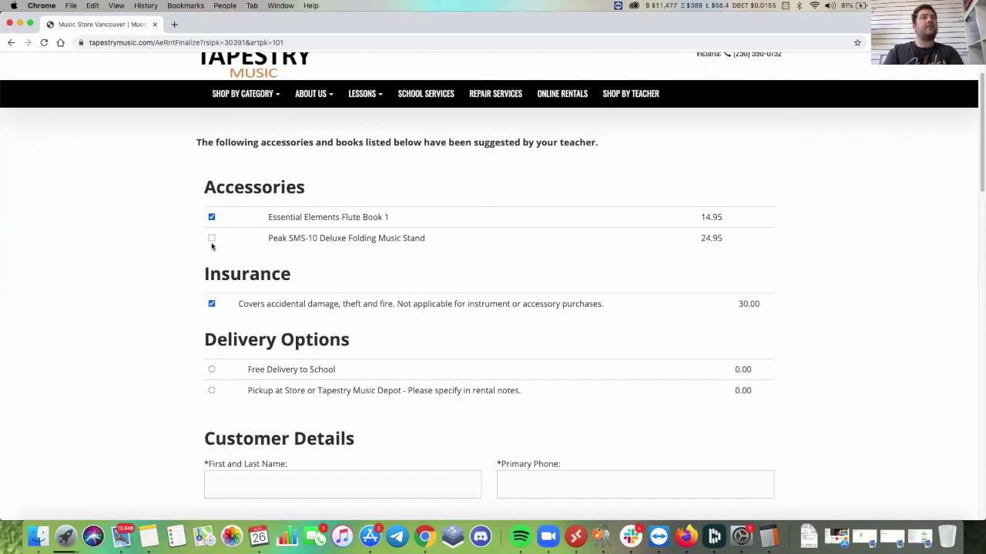
pyautogui.click(212, 238)
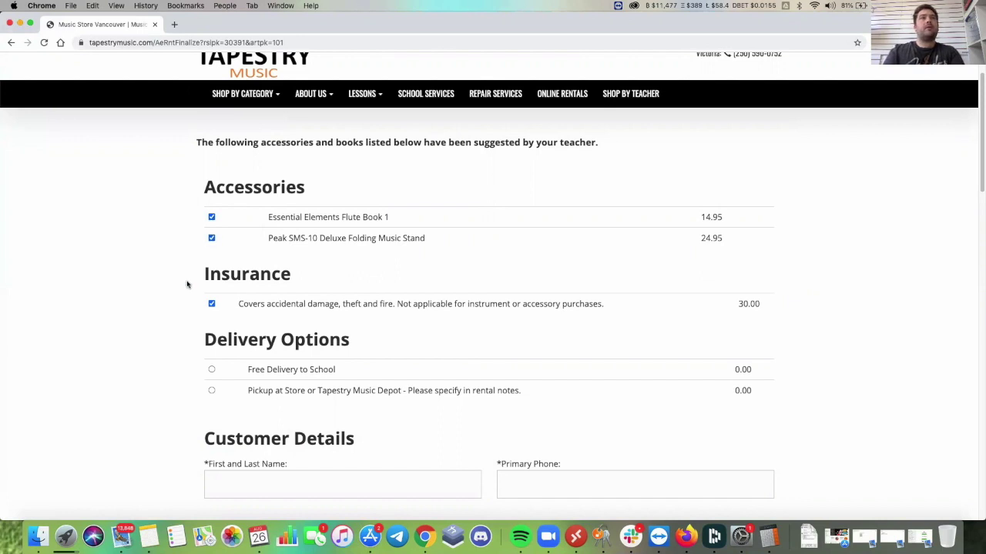
pyautogui.scroll(-2, 187, 282)
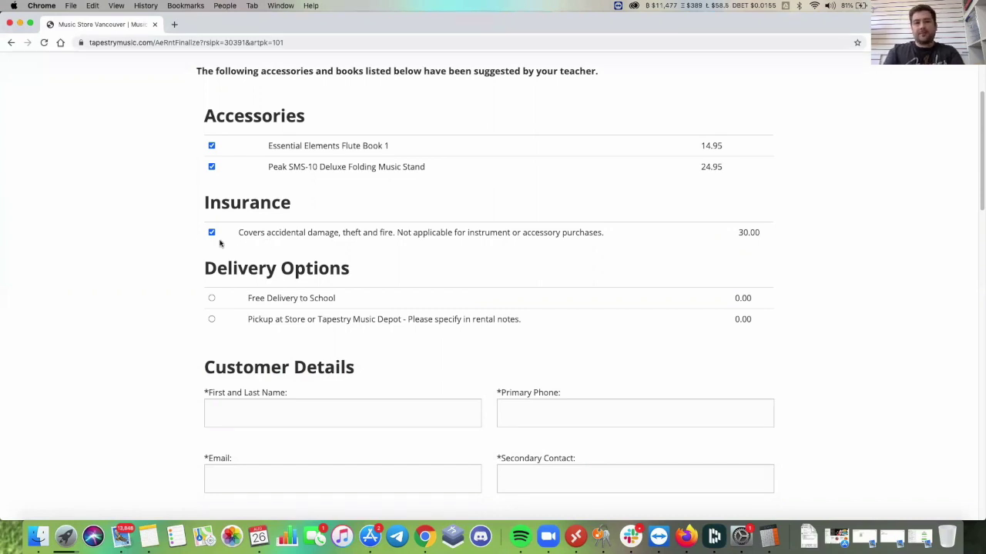
pyautogui.scroll(-2, 220, 243)
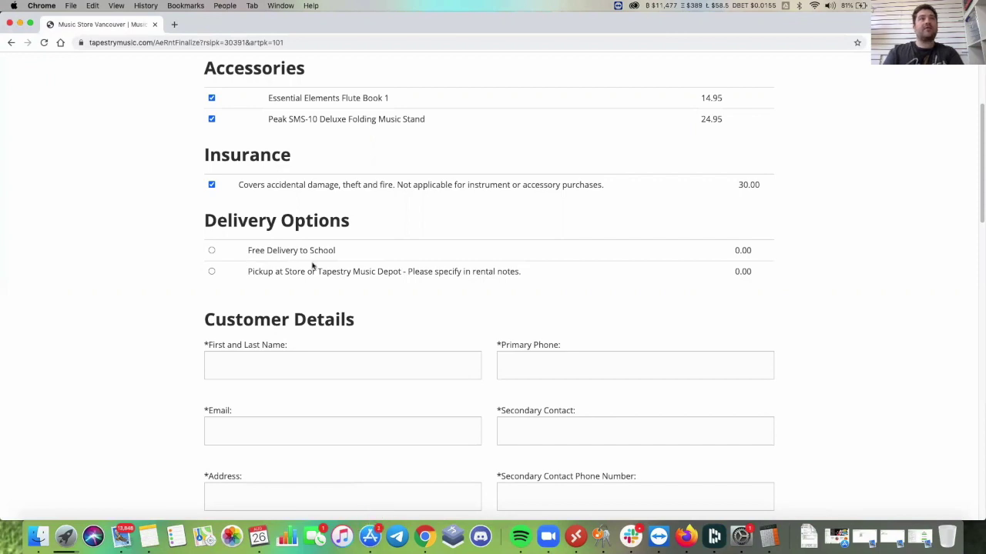
pyautogui.scroll(-1, 443, 305)
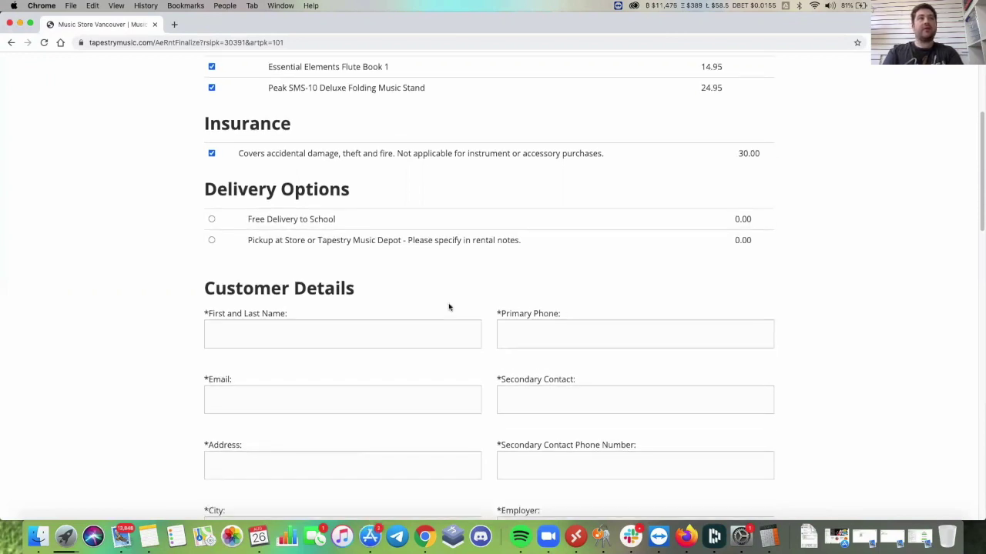
pyautogui.scroll(-4, 449, 308)
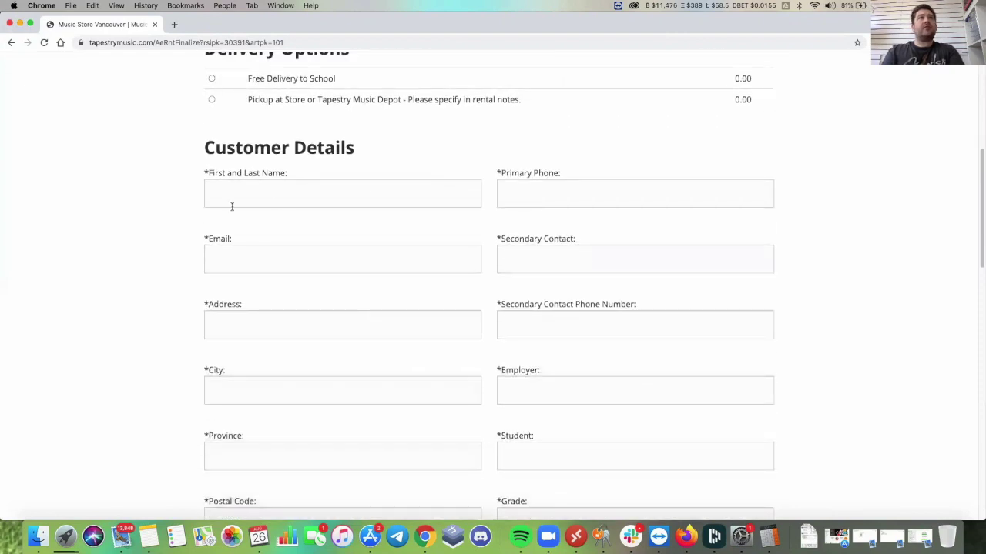
pyautogui.scroll(-5, 363, 219)
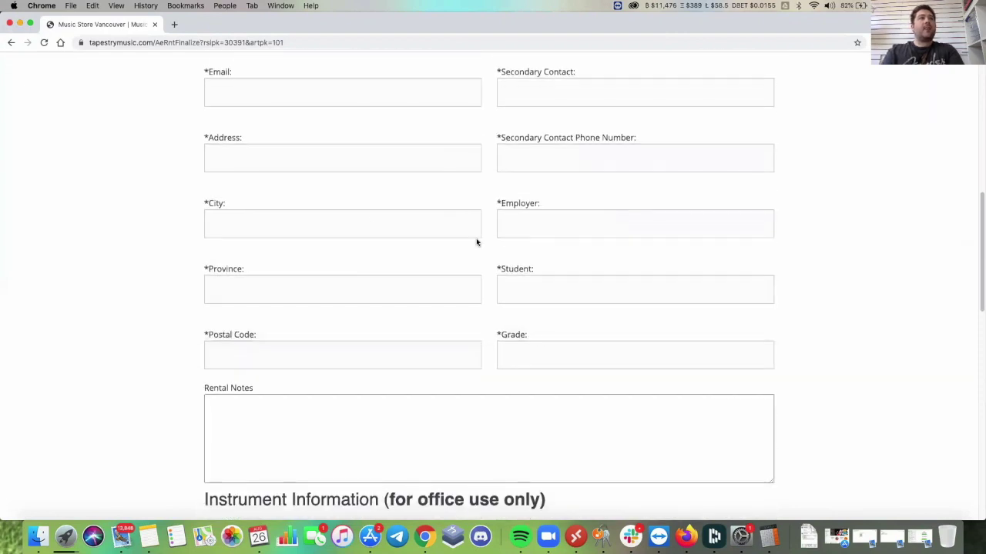
pyautogui.scroll(-4, 476, 241)
pyautogui.scroll(-7, 476, 241)
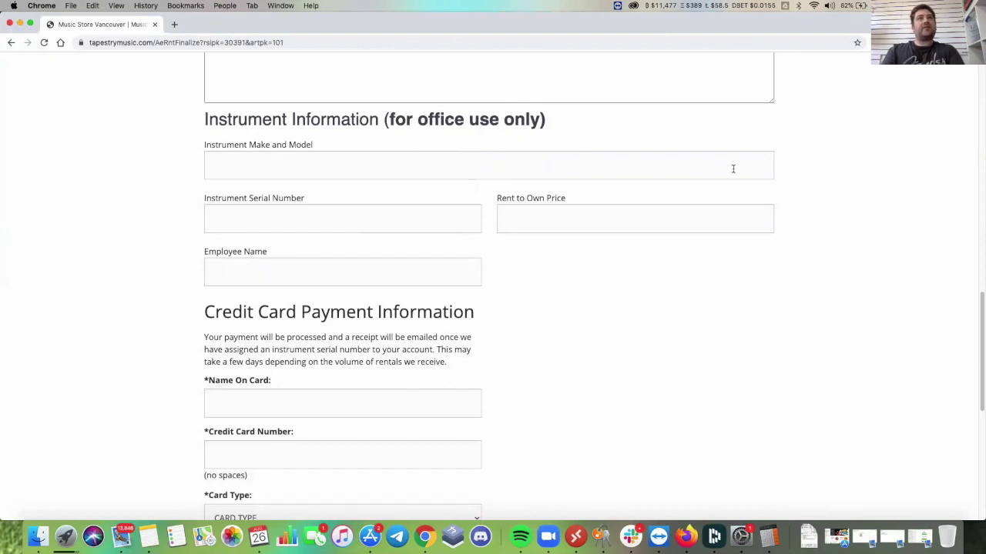
pyautogui.scroll(-4, 807, 206)
pyautogui.scroll(-3, 807, 205)
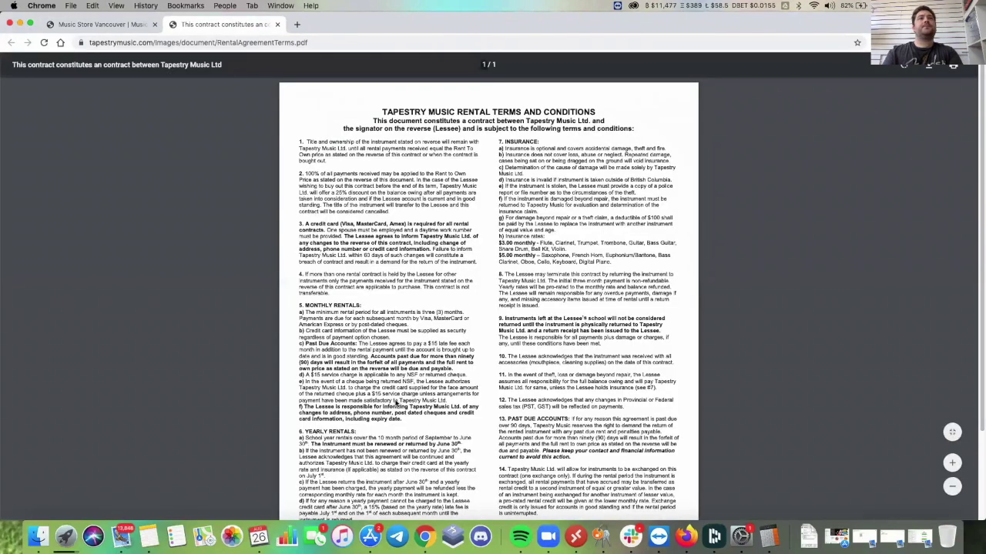
# Finish the terms PDF, return to the order form and tick the terms-and-conditions box.
pyautogui.scroll(-1, 395, 403)
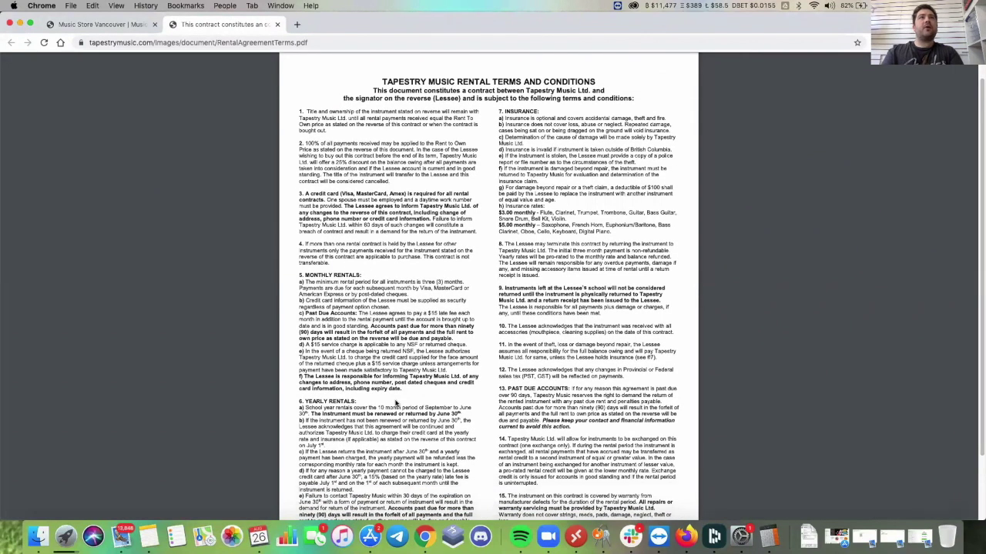
pyautogui.click(124, 30)
pyautogui.click(207, 417)
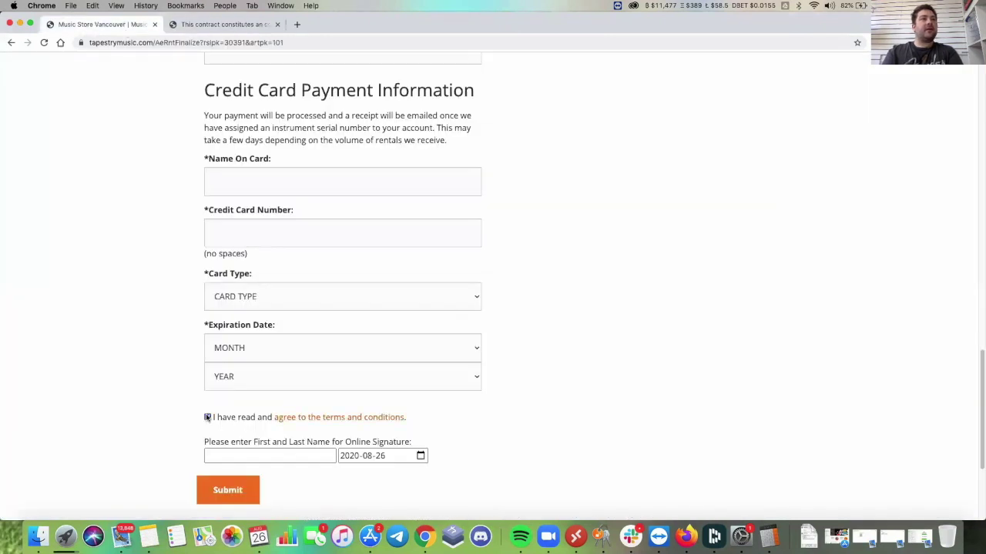
# Enter the renter's first and last name in the online signature field.
pyautogui.click(226, 454)
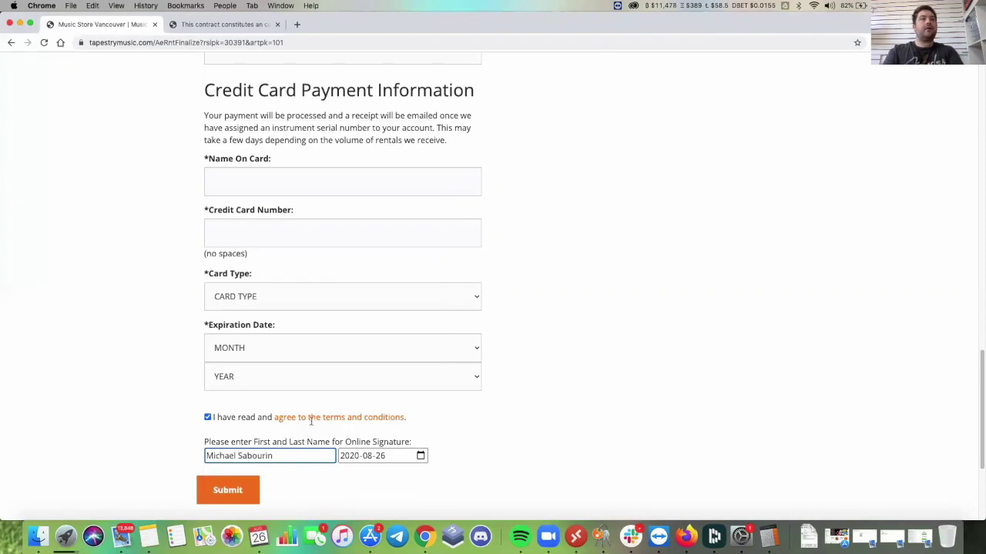
pyautogui.scroll(-3, 523, 429)
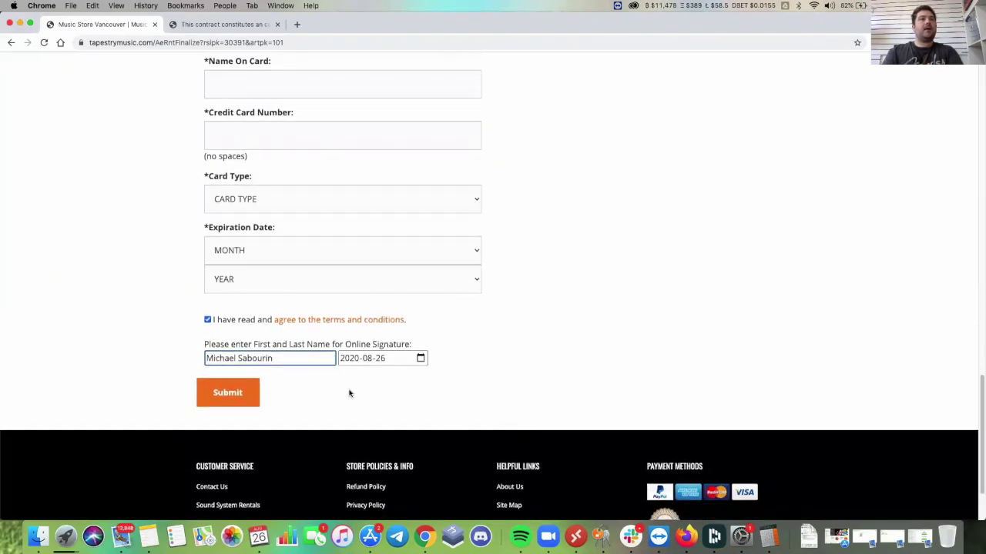